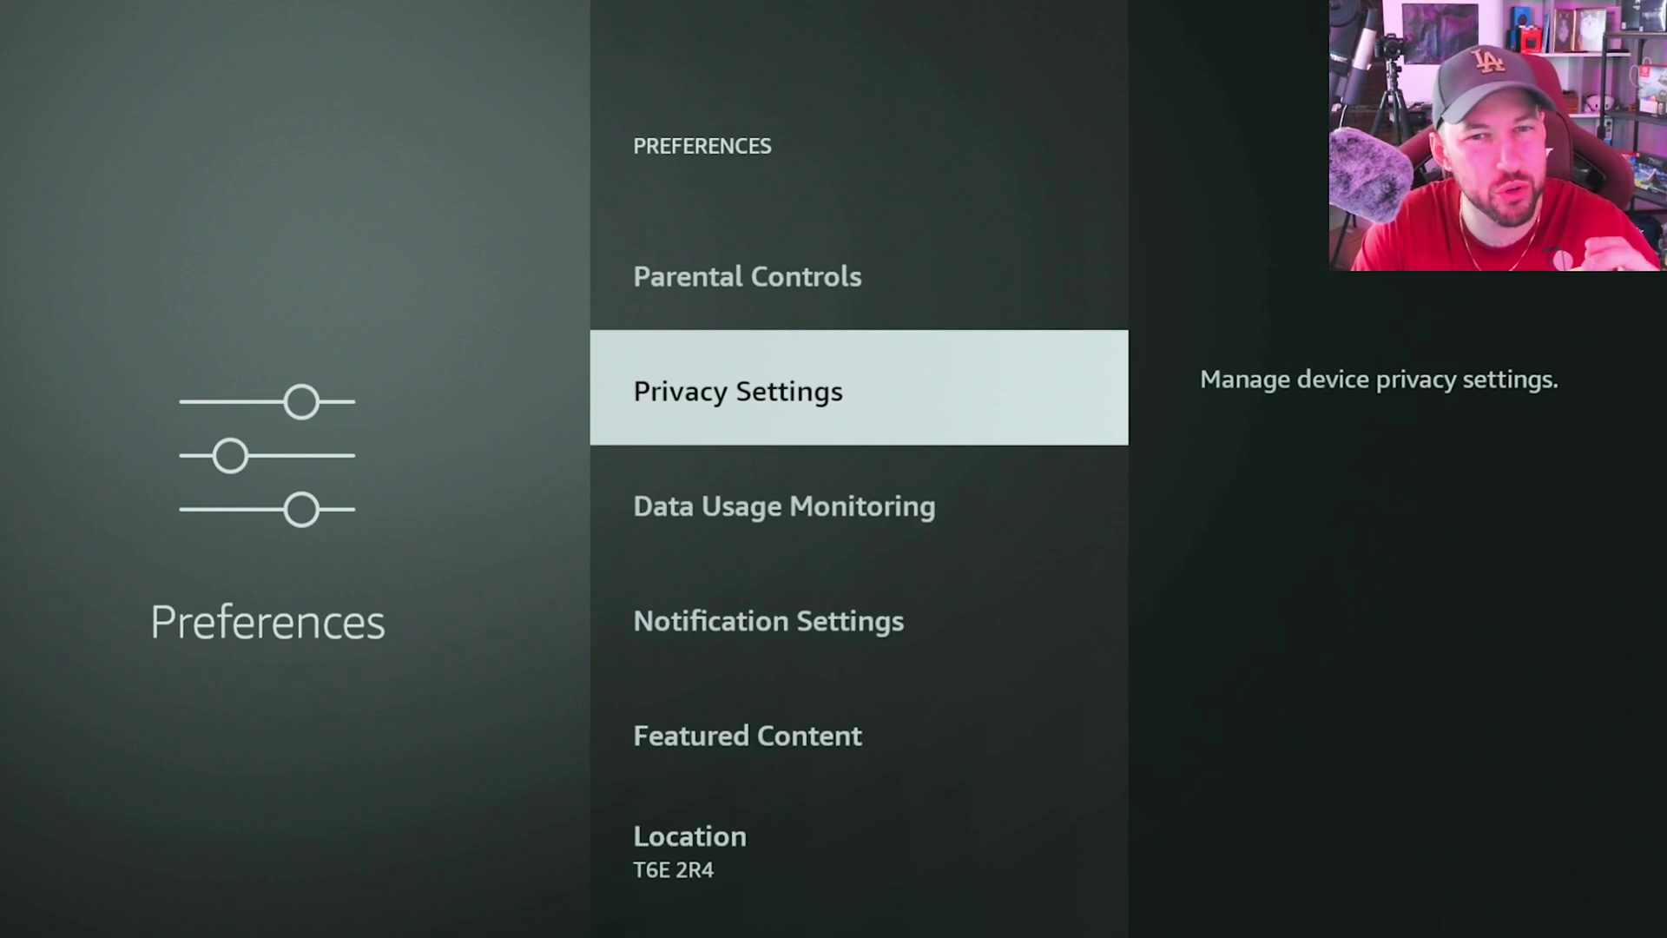
Open Manage Sharing from Apps in Privacy Settings to review sharing for Max, MGM+ and STARZ.
key(Return)
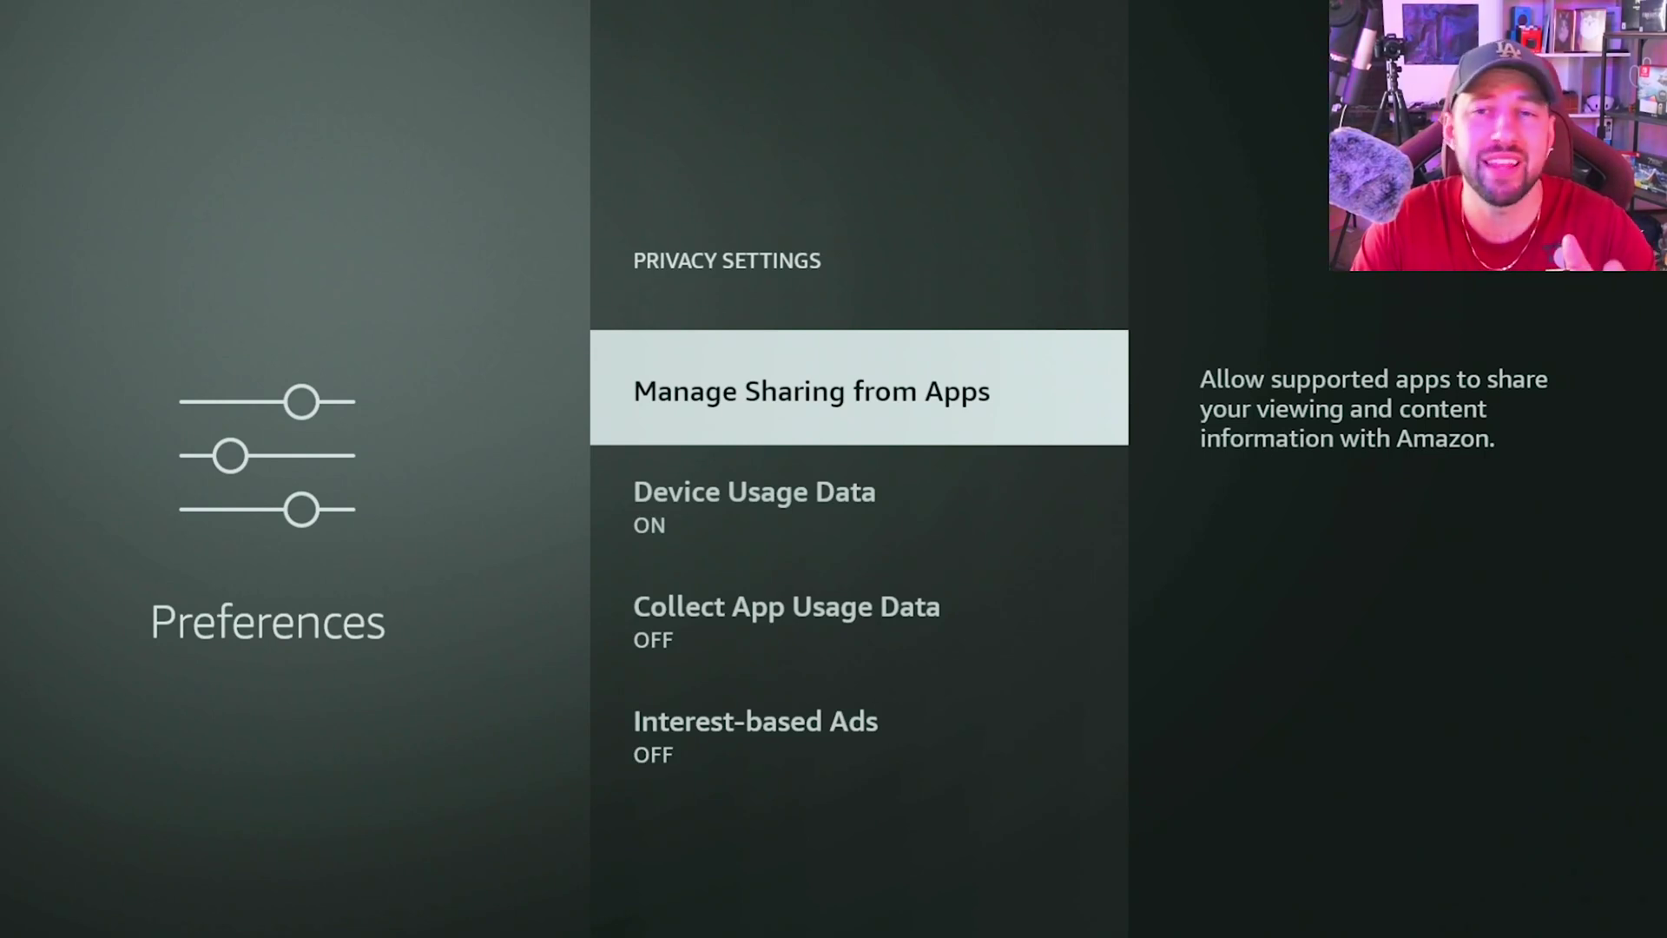
key(Return)
key(Down)
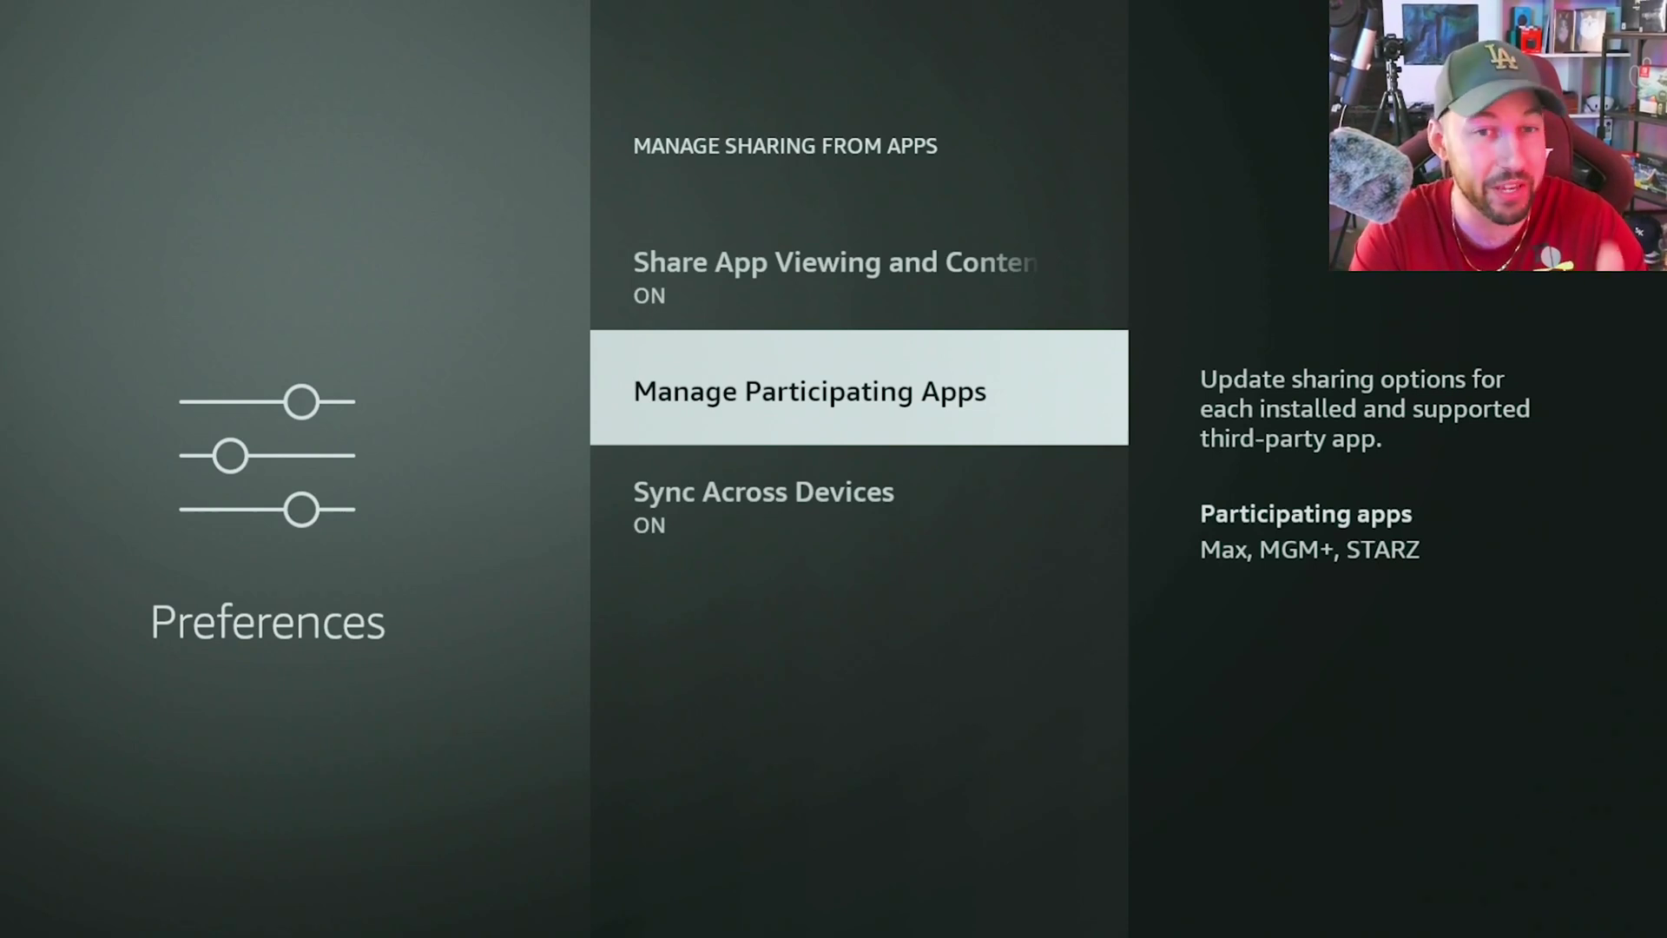
Move down to the Sync Across Devices option in the app-sharing settings.
key(Down)
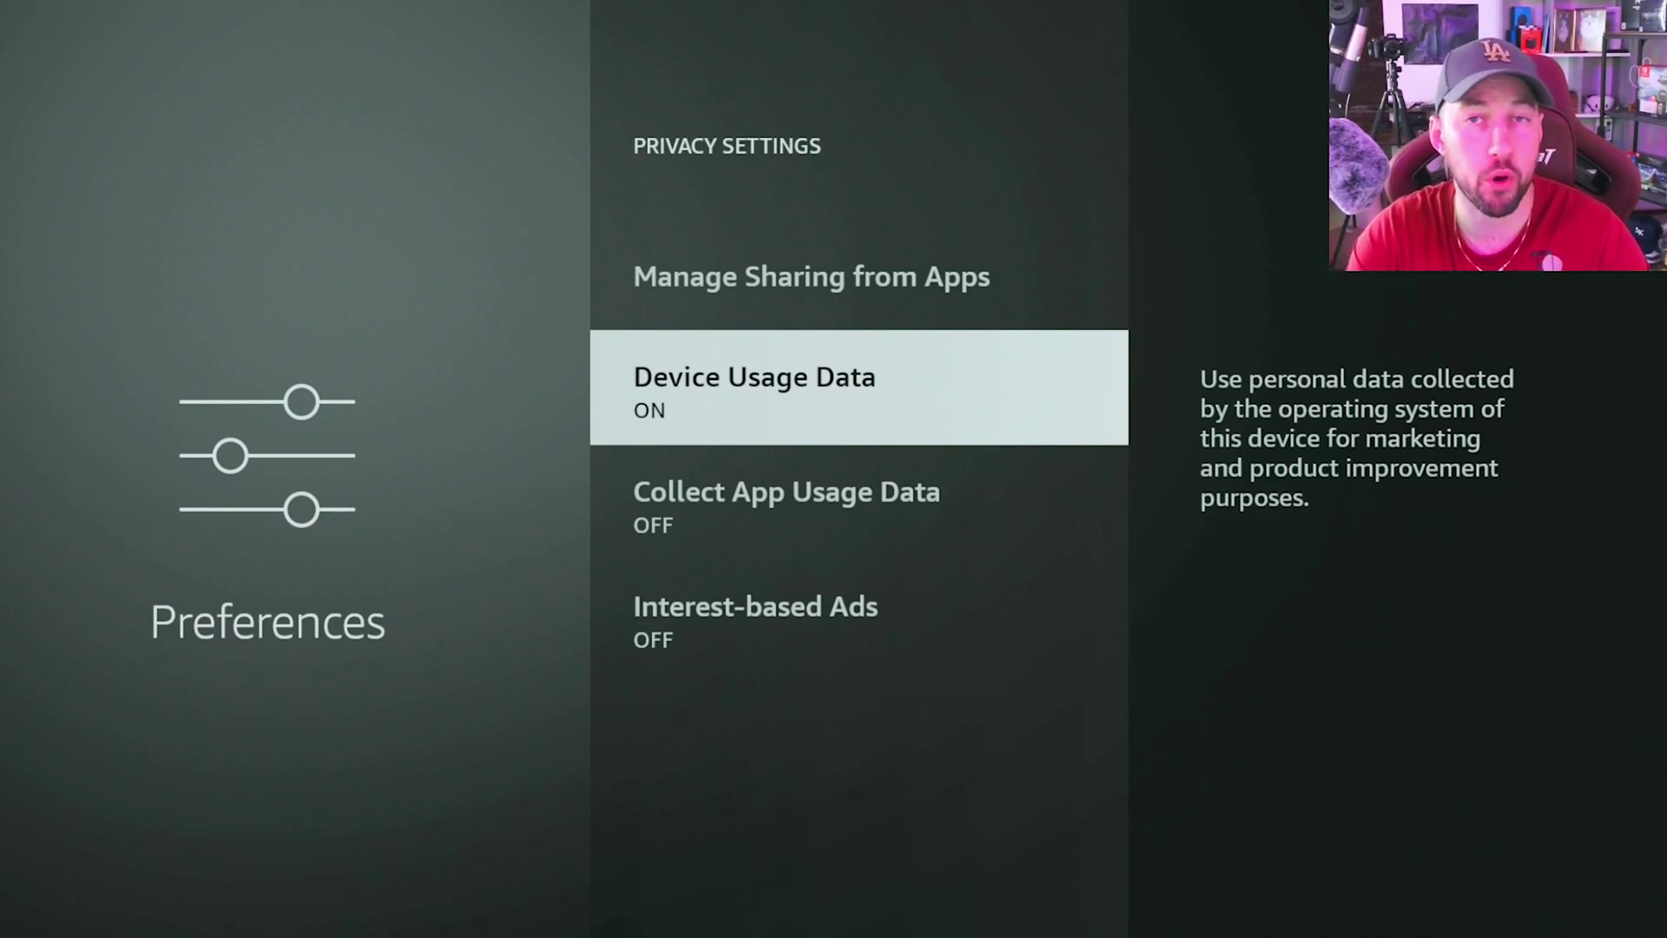
key(Return)
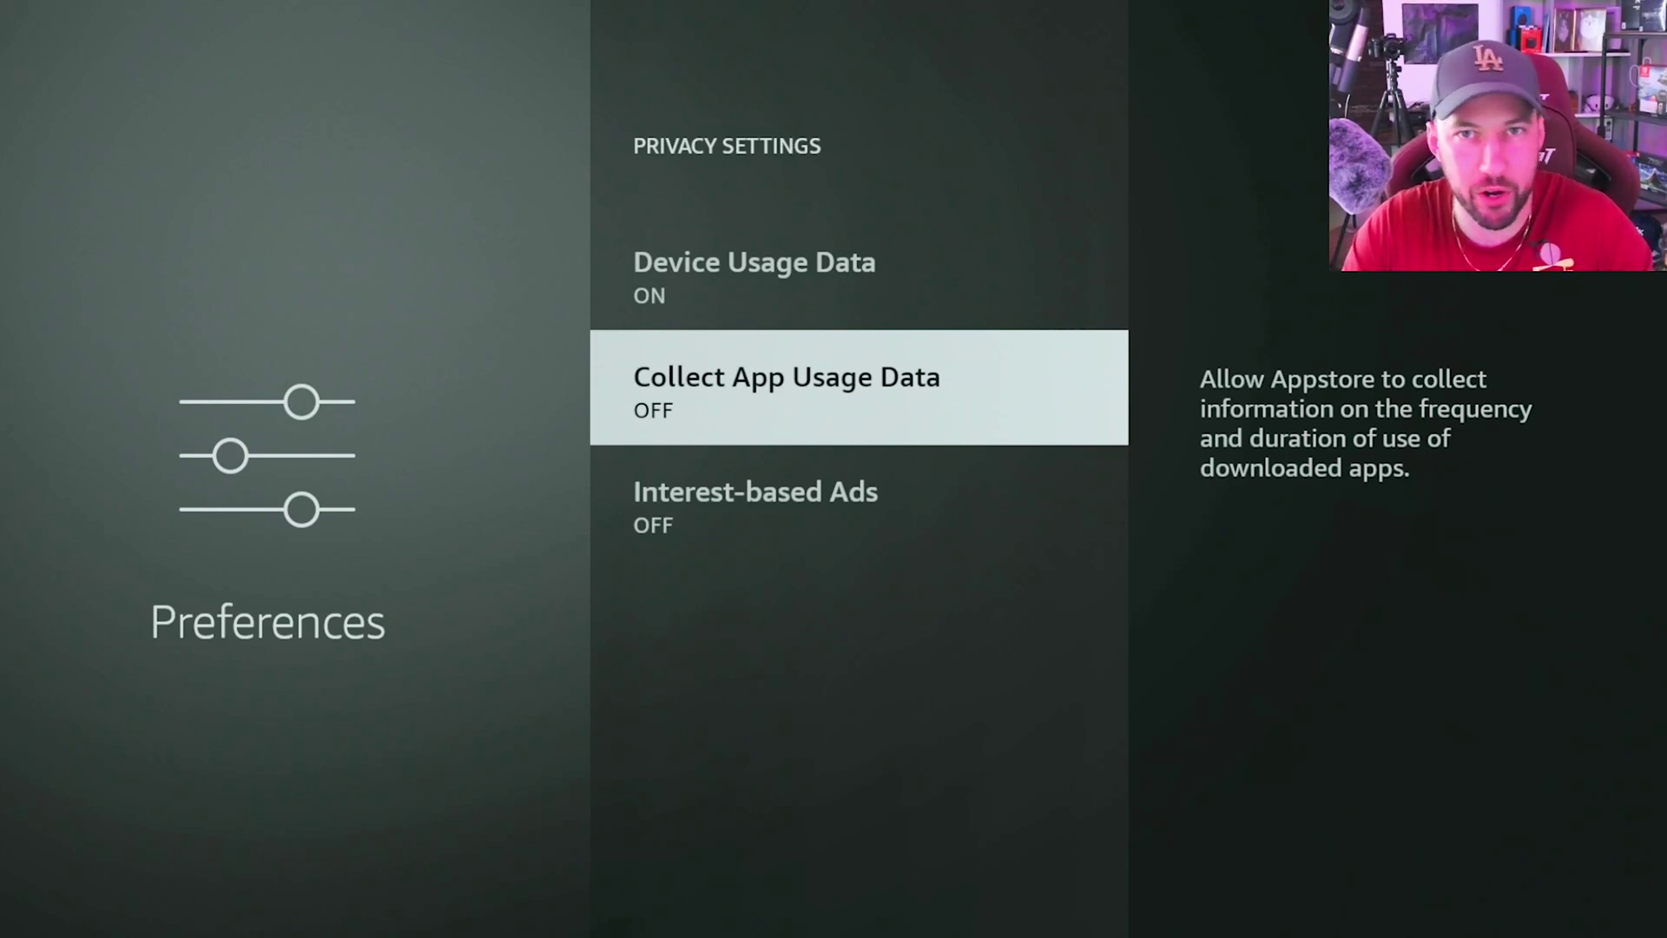
Move down to Interest-based Ads and confirm it reads OFF.
key(Down)
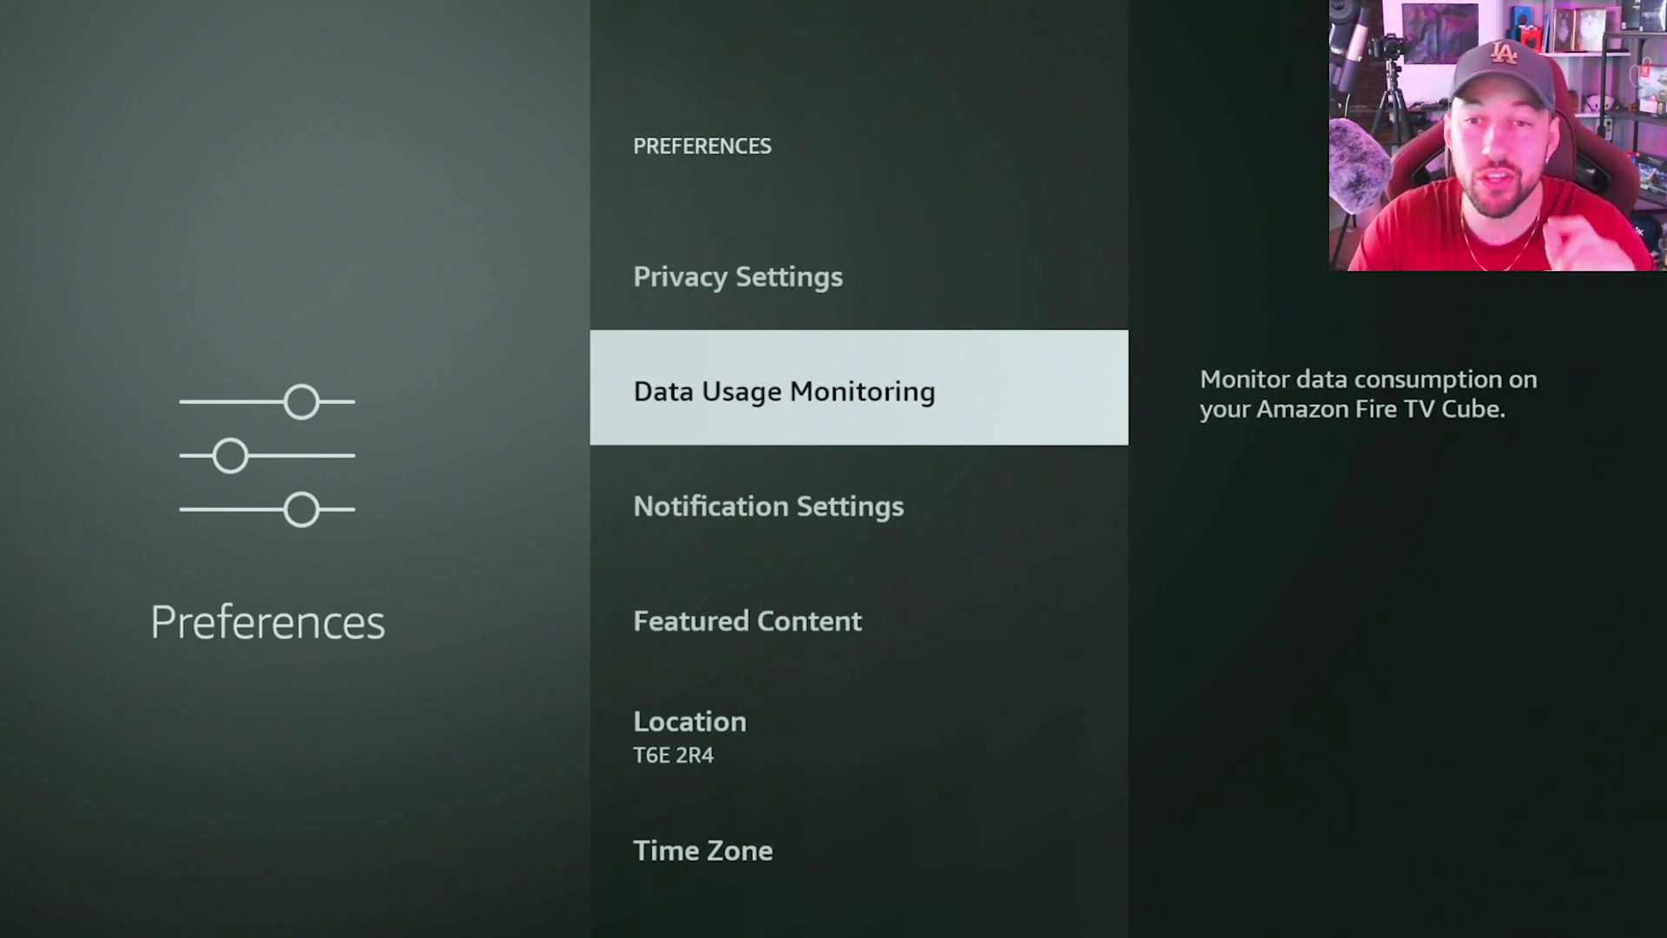
Review the Data Usage Monitoring options down to Still Watching, then move up into the Home banner.
key(Return)
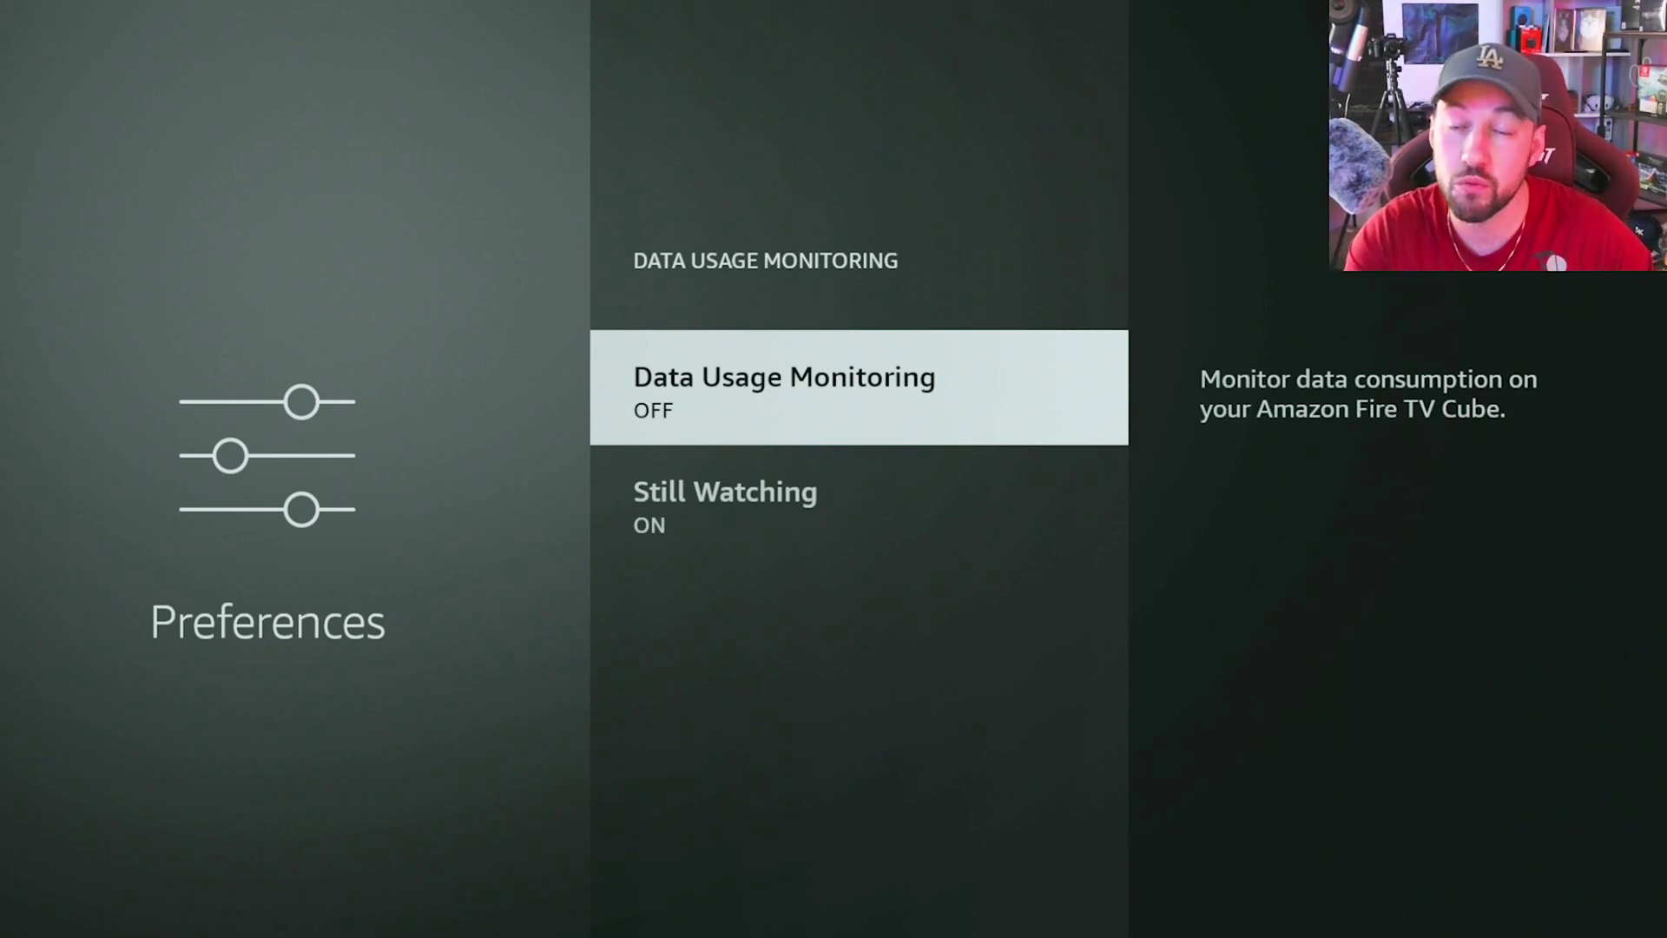
key(Down)
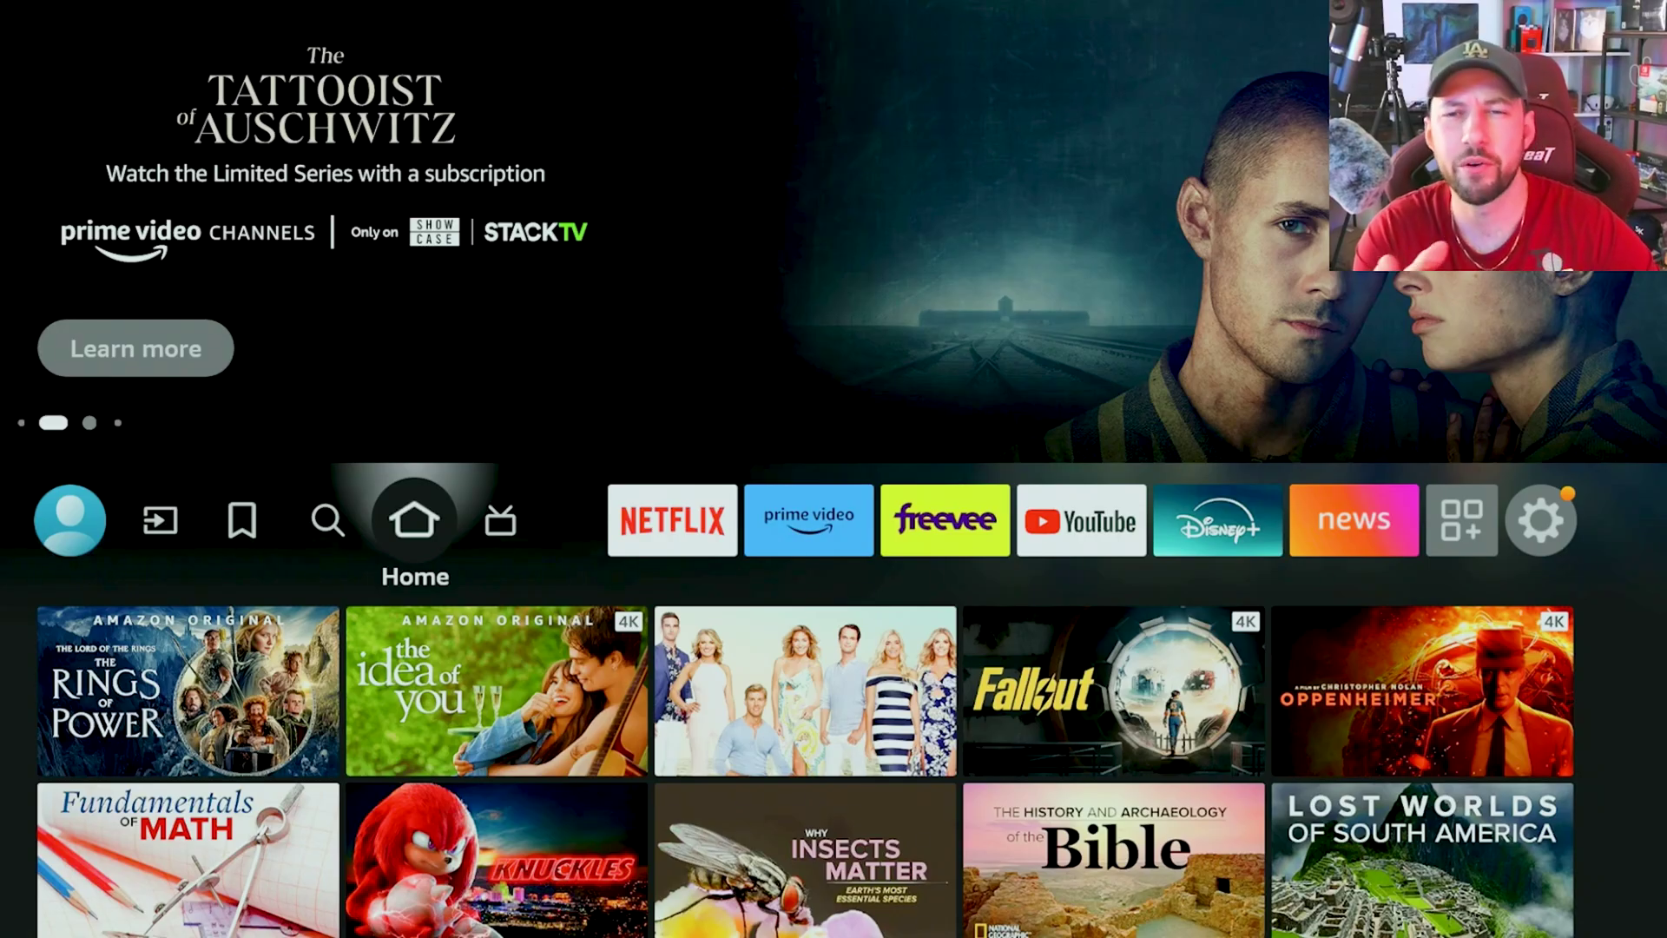
key(Up)
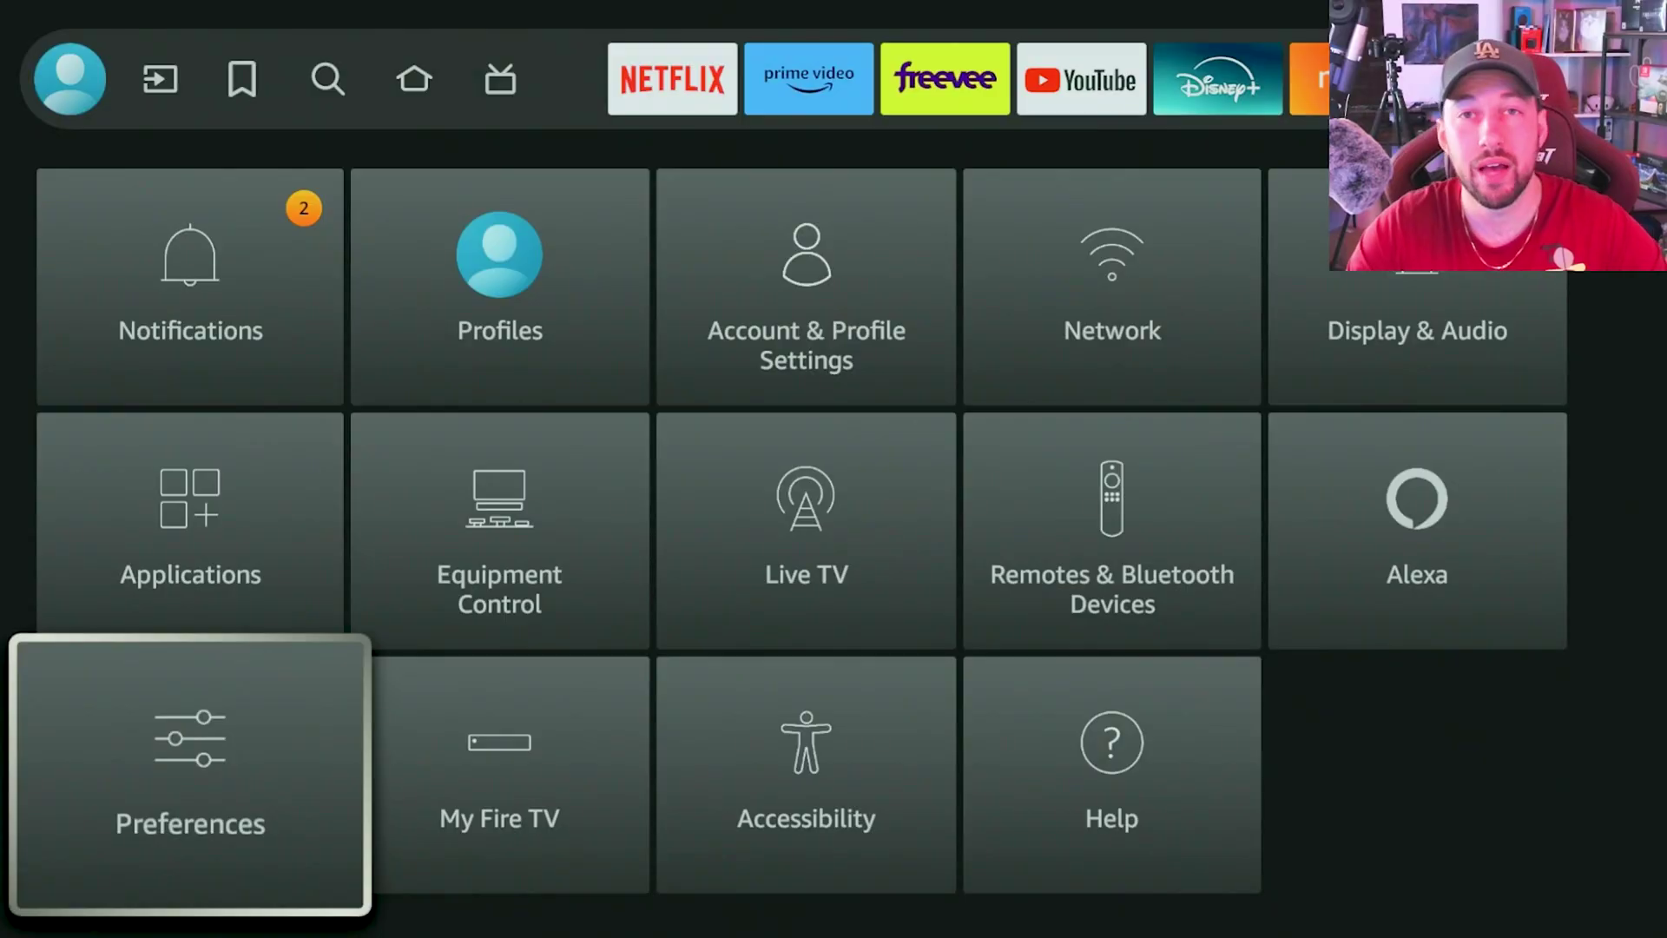
Open Preferences > Featured Content and check the Allow Video and Allow Audio Autoplay settings.
key(Return)
key(Down)
key(Down)
key(Down)
key(Down)
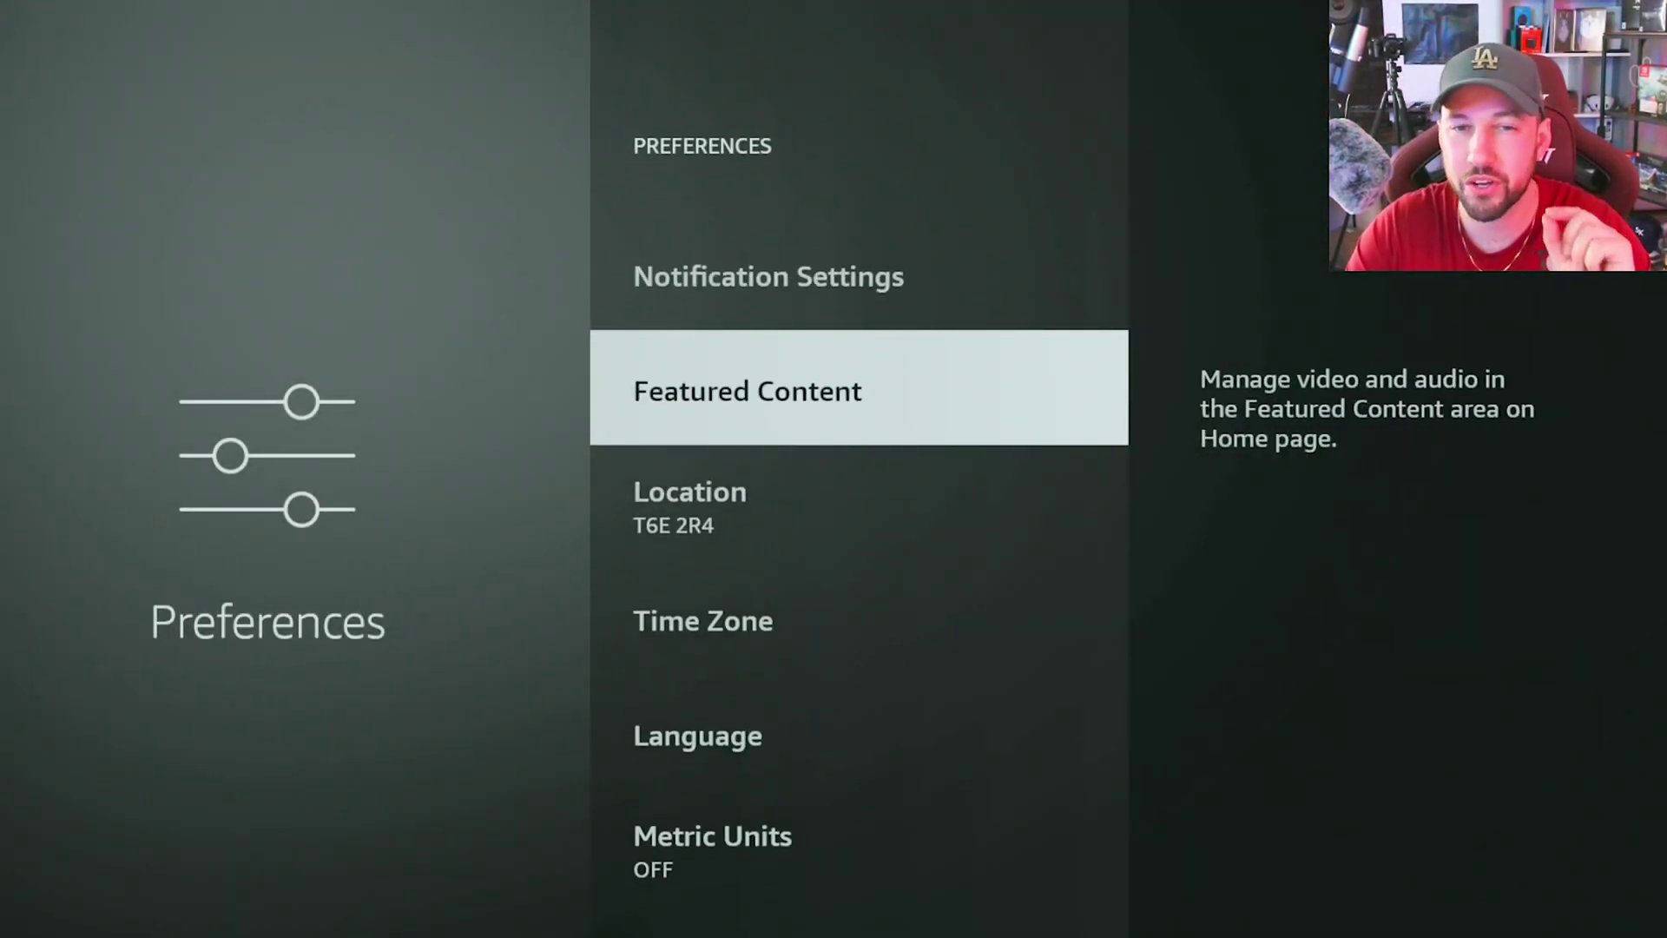
key(Return)
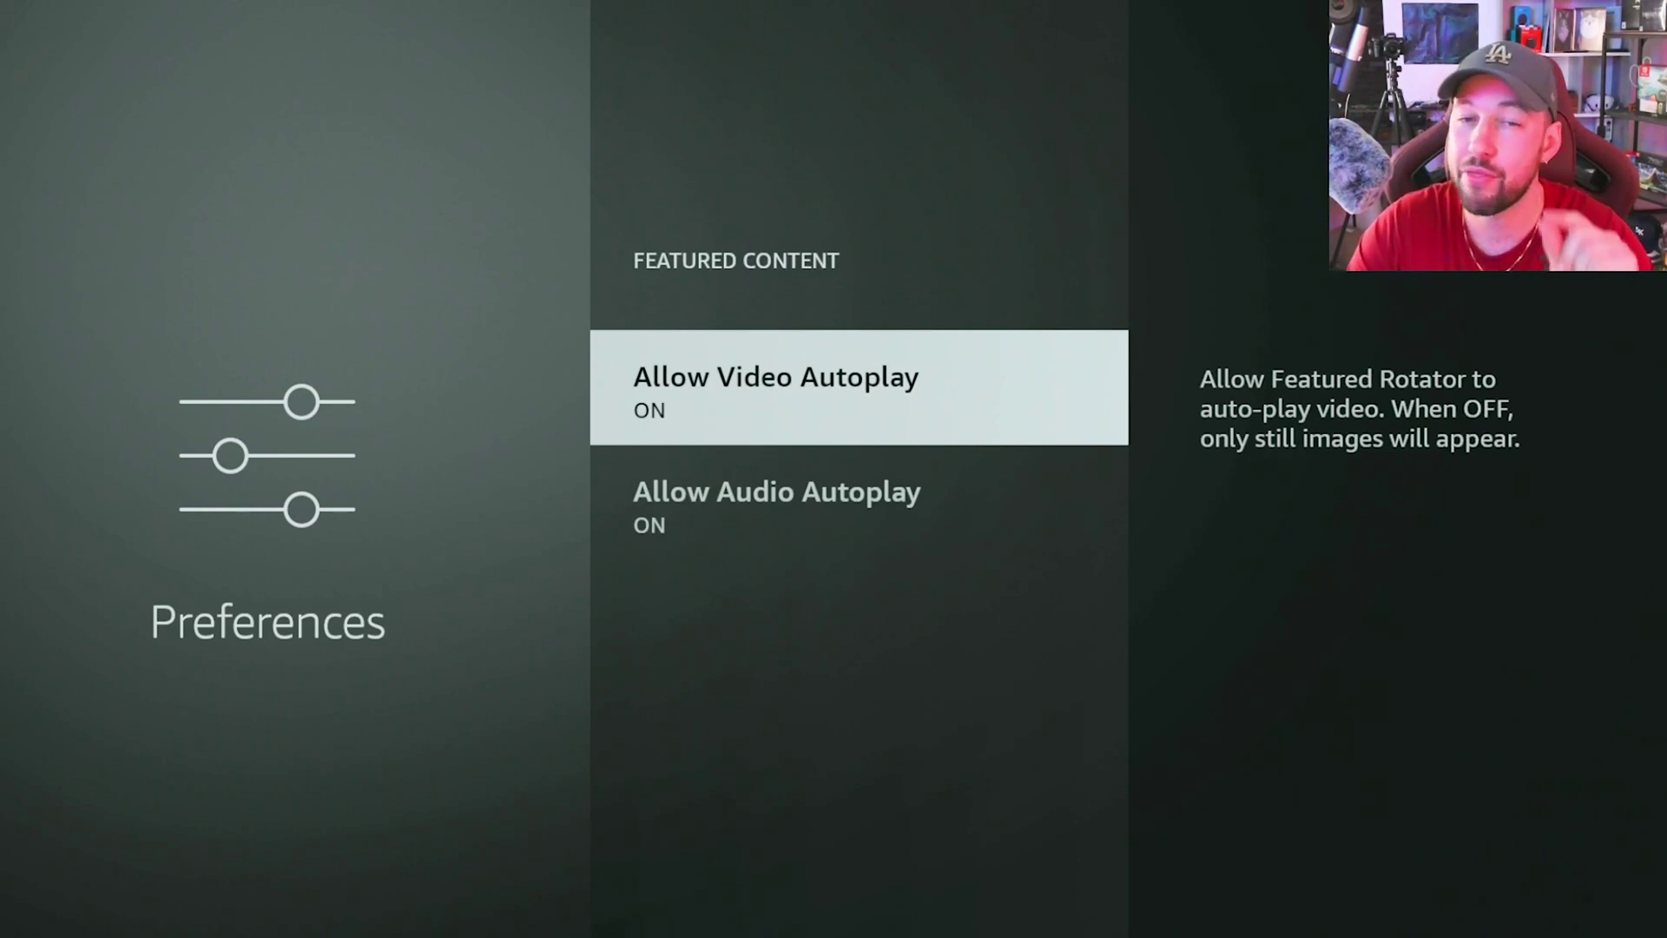
key(Down)
key(Up)
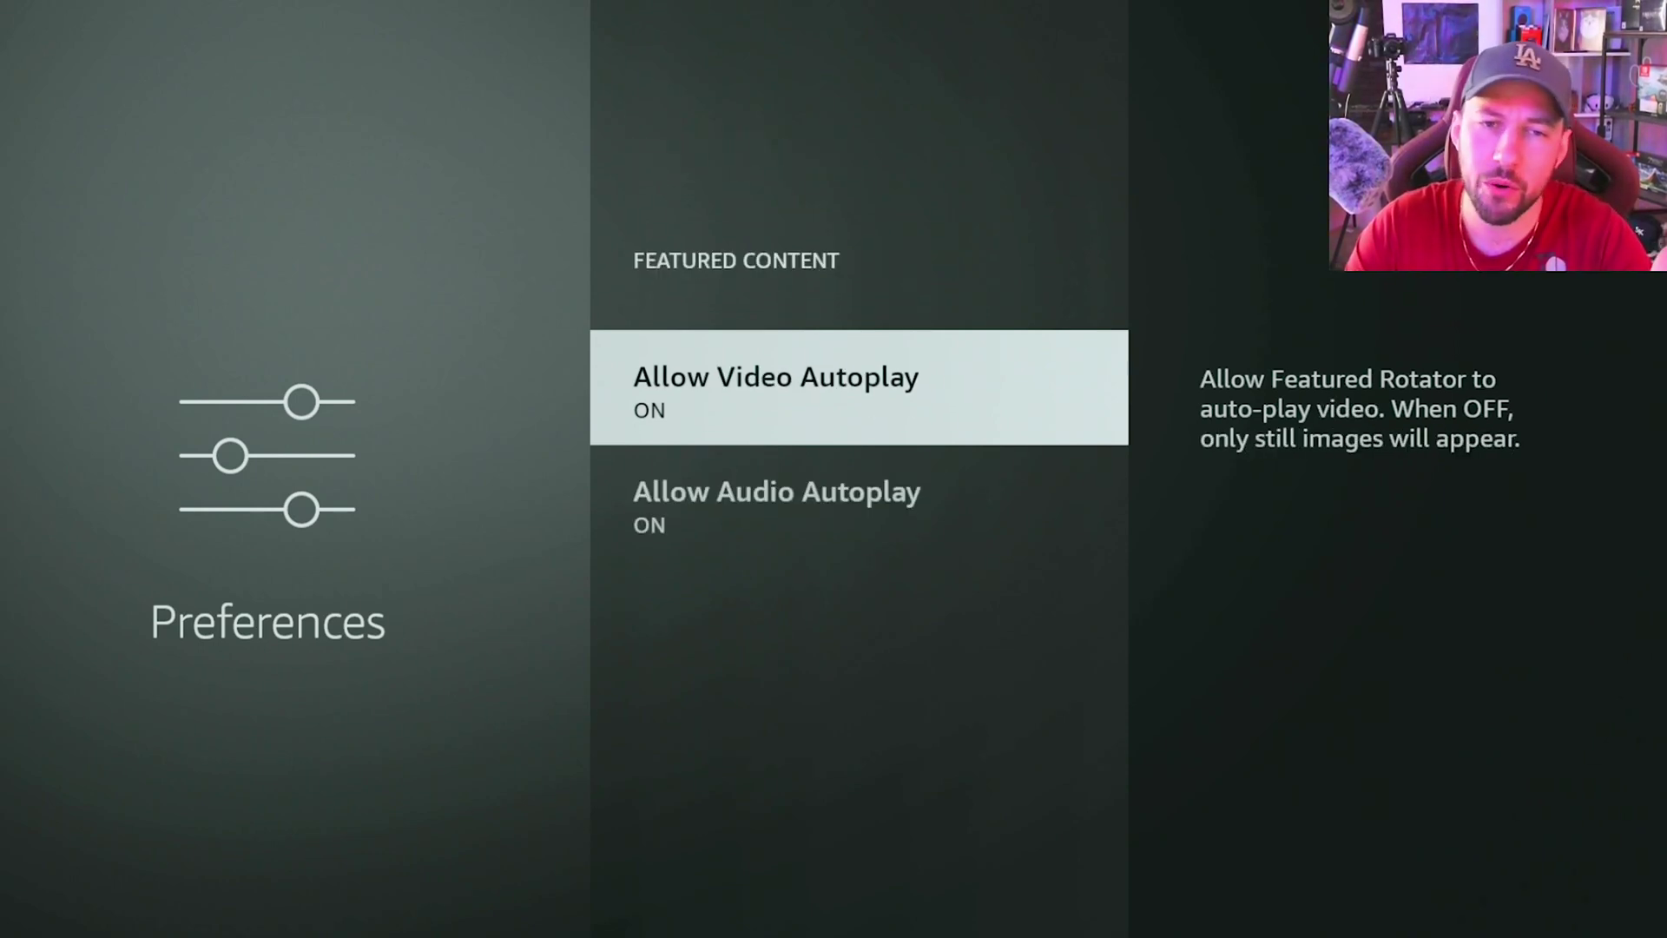
key(Down)
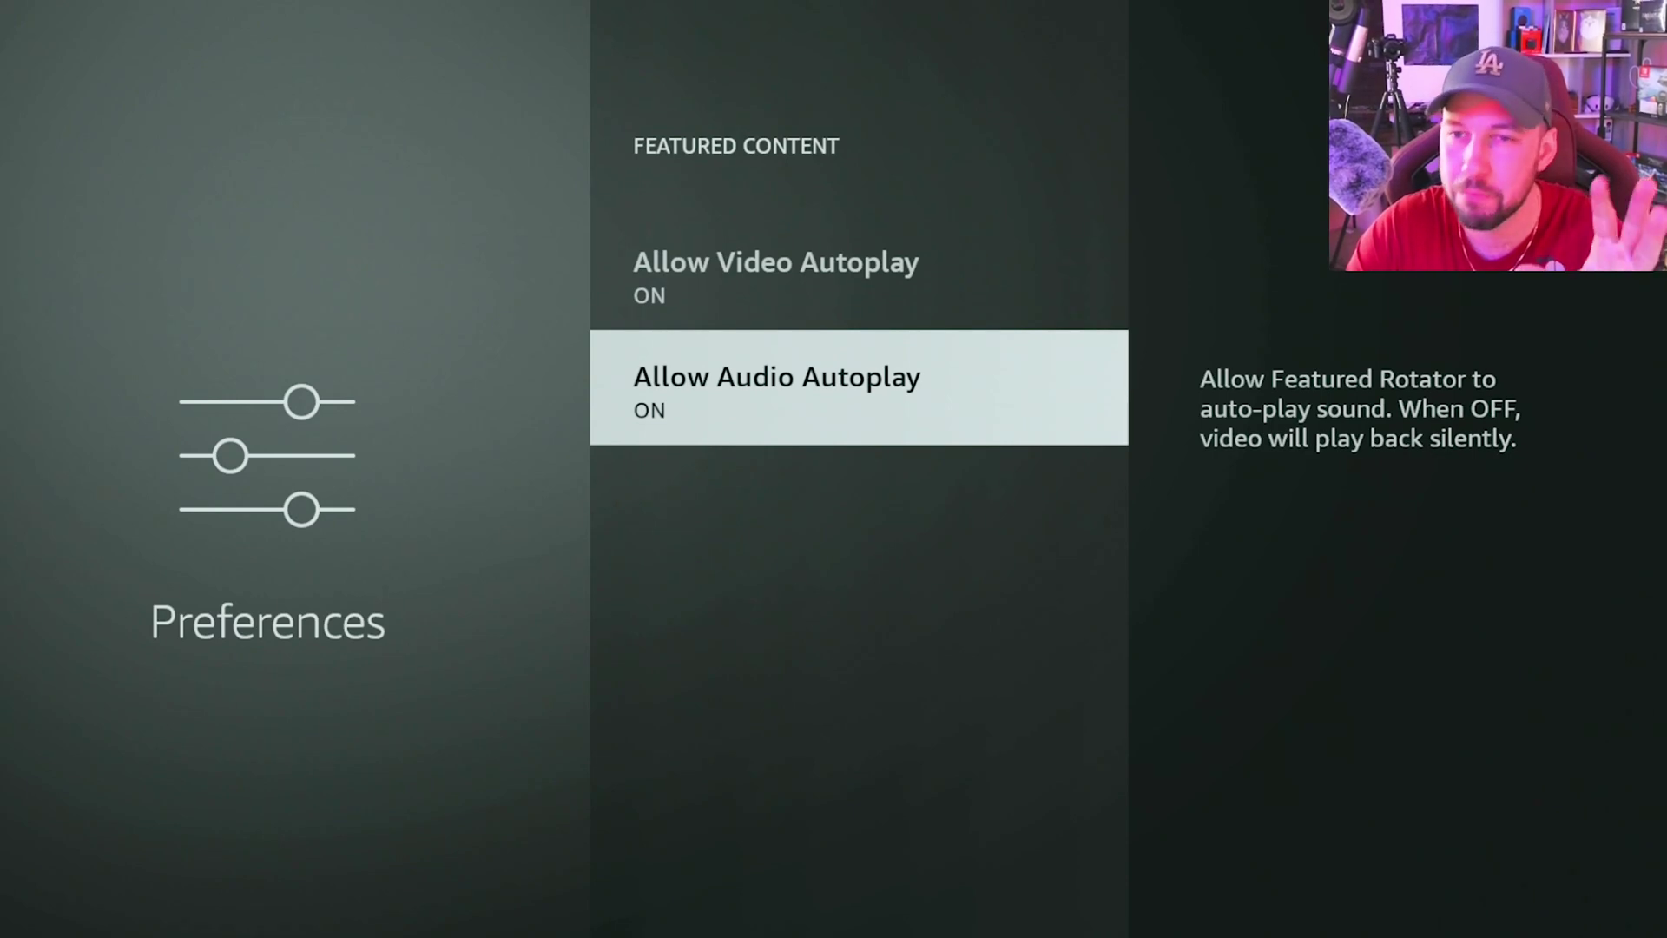
key(Up)
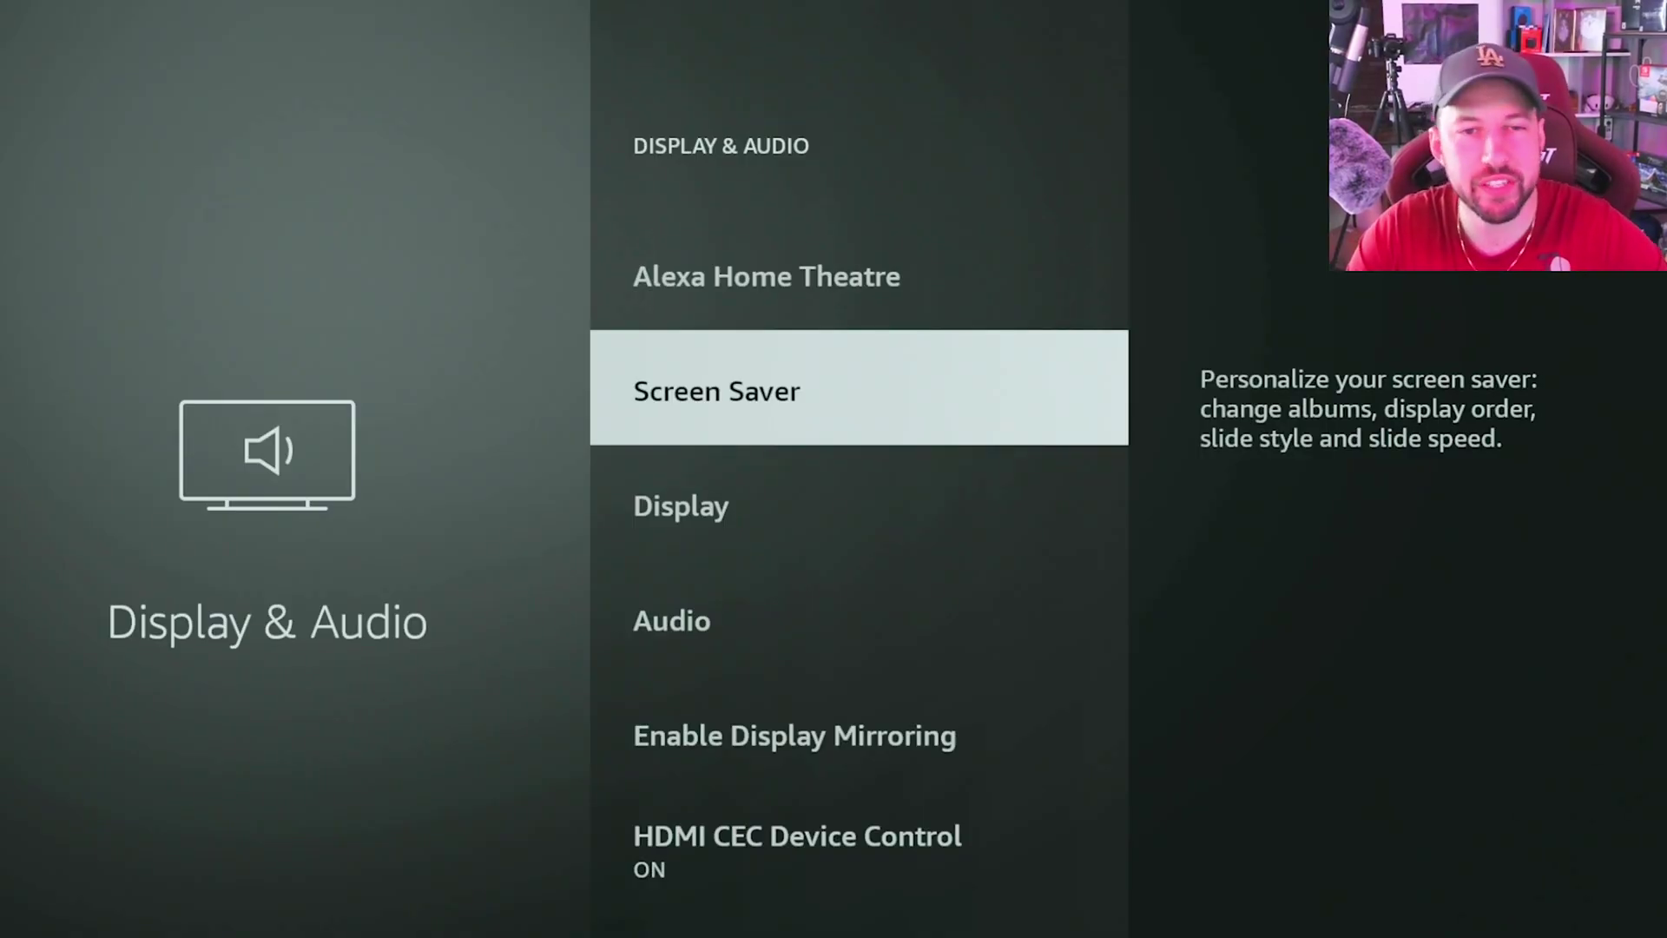
Open the Screen Saver settings from Display & Audio.
key(Return)
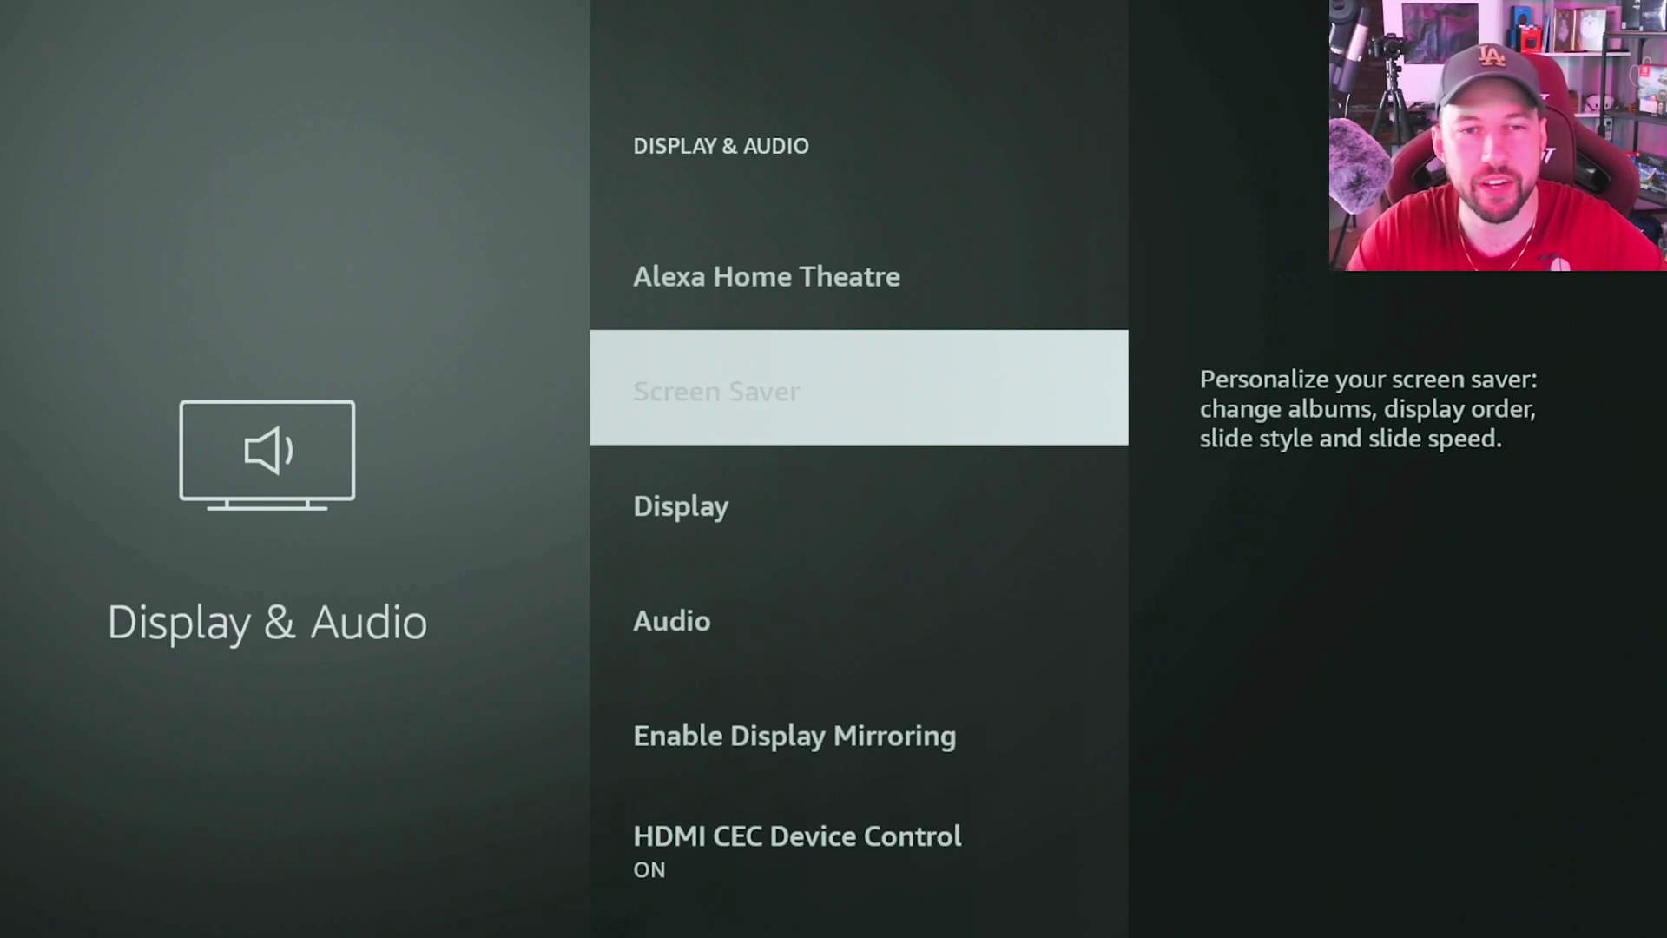
Change the screen saver Start Time from 5 to 15 minutes.
key(Down)
key(Down)
key(Down)
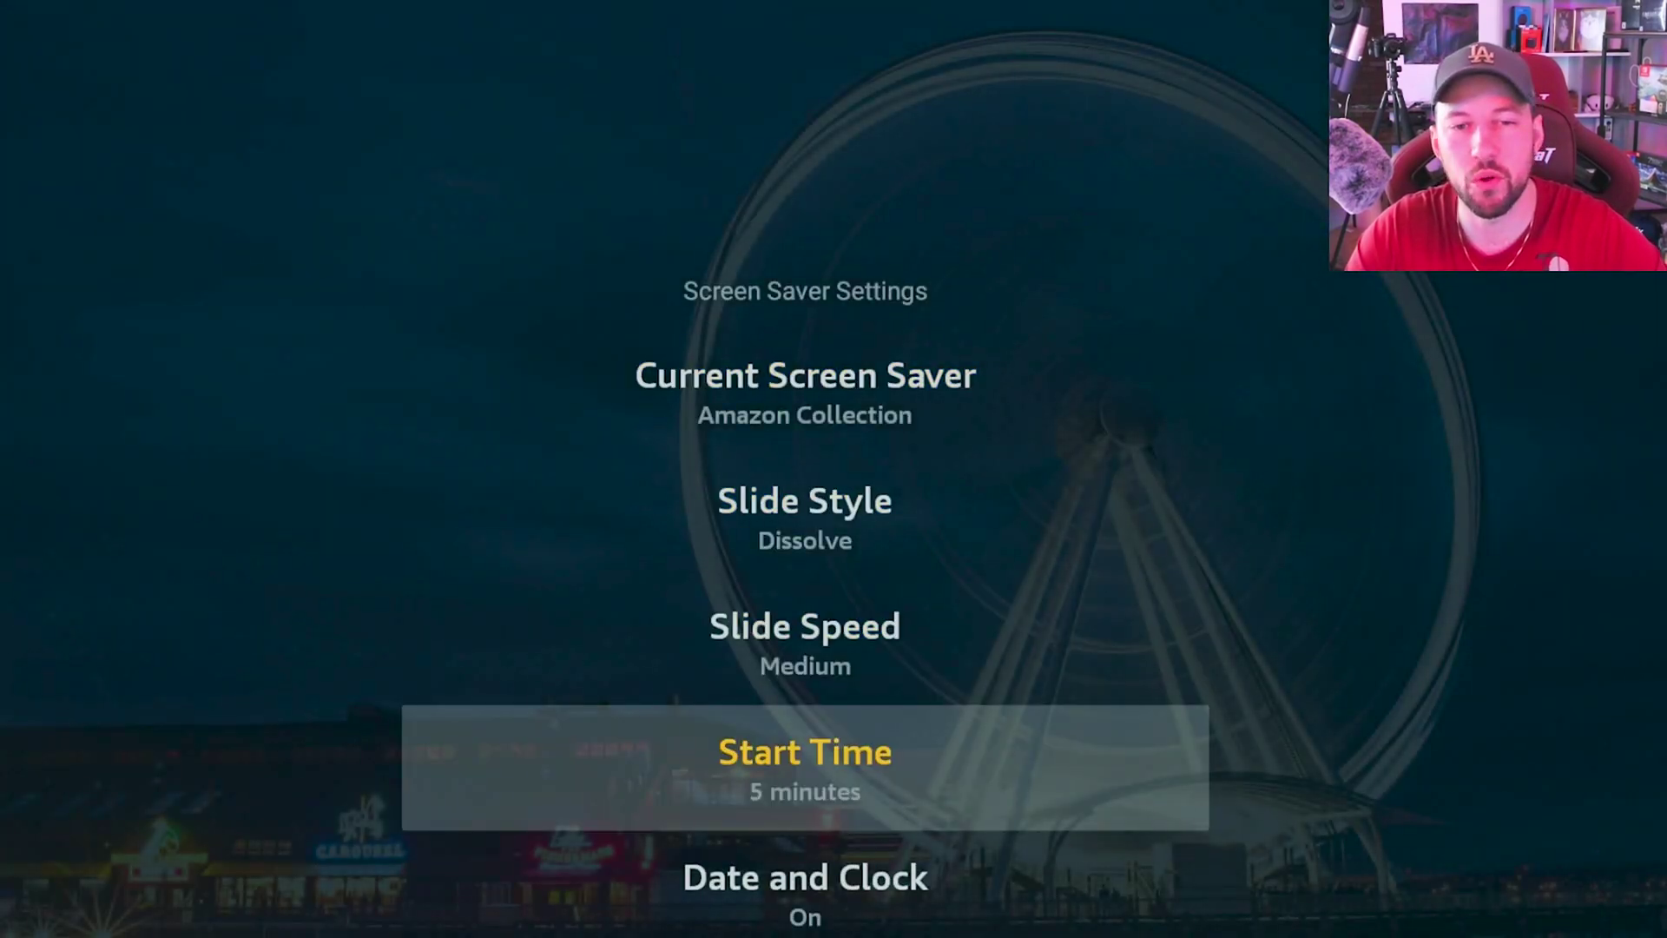
key(Return)
key(Down)
key(Down)
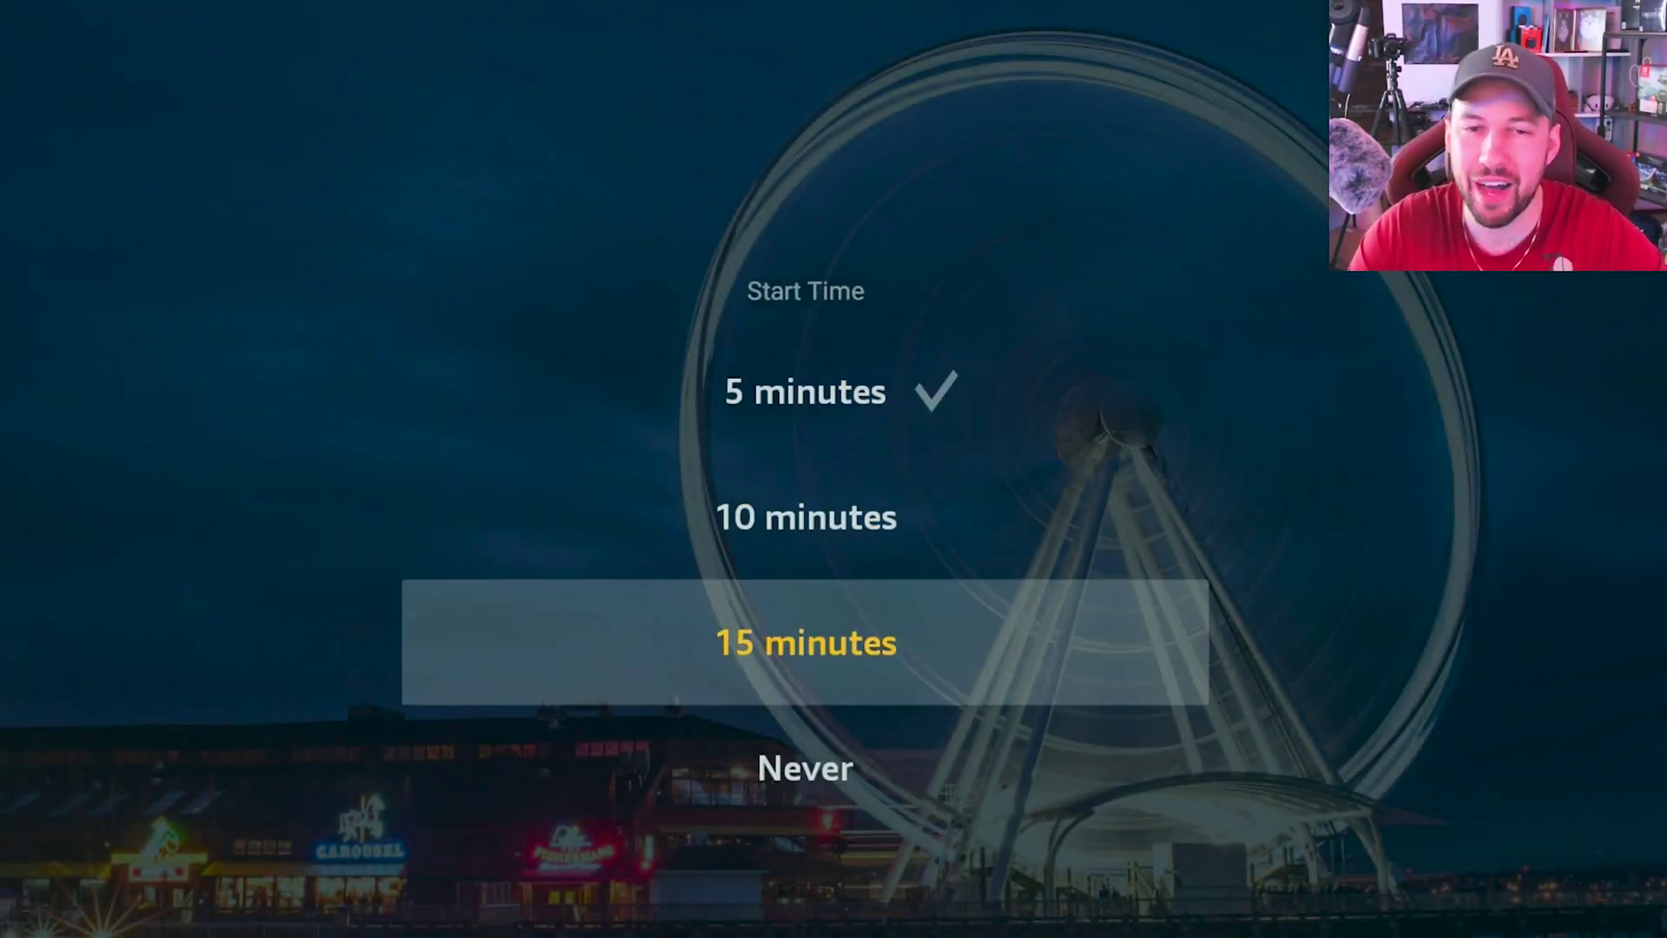
key(Return)
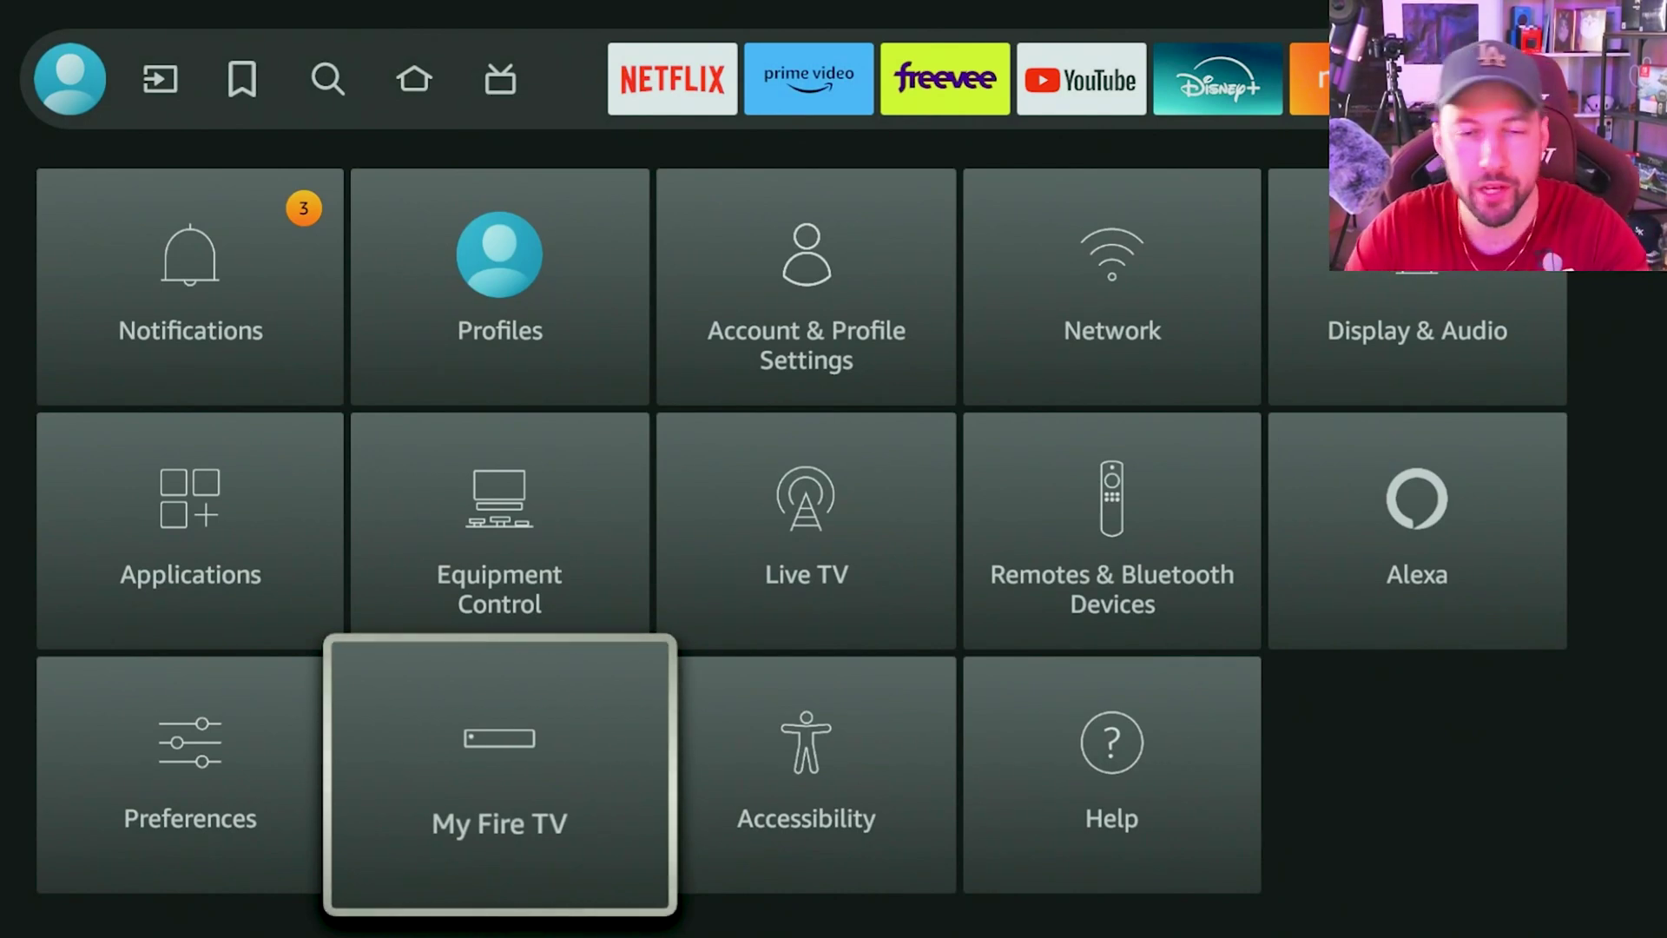
Open My Fire TV and move down to Reset to Factory Defaults.
key(Return)
key(Down)
key(Down)
key(Down)
key(Down)
key(Down)
key(Down)
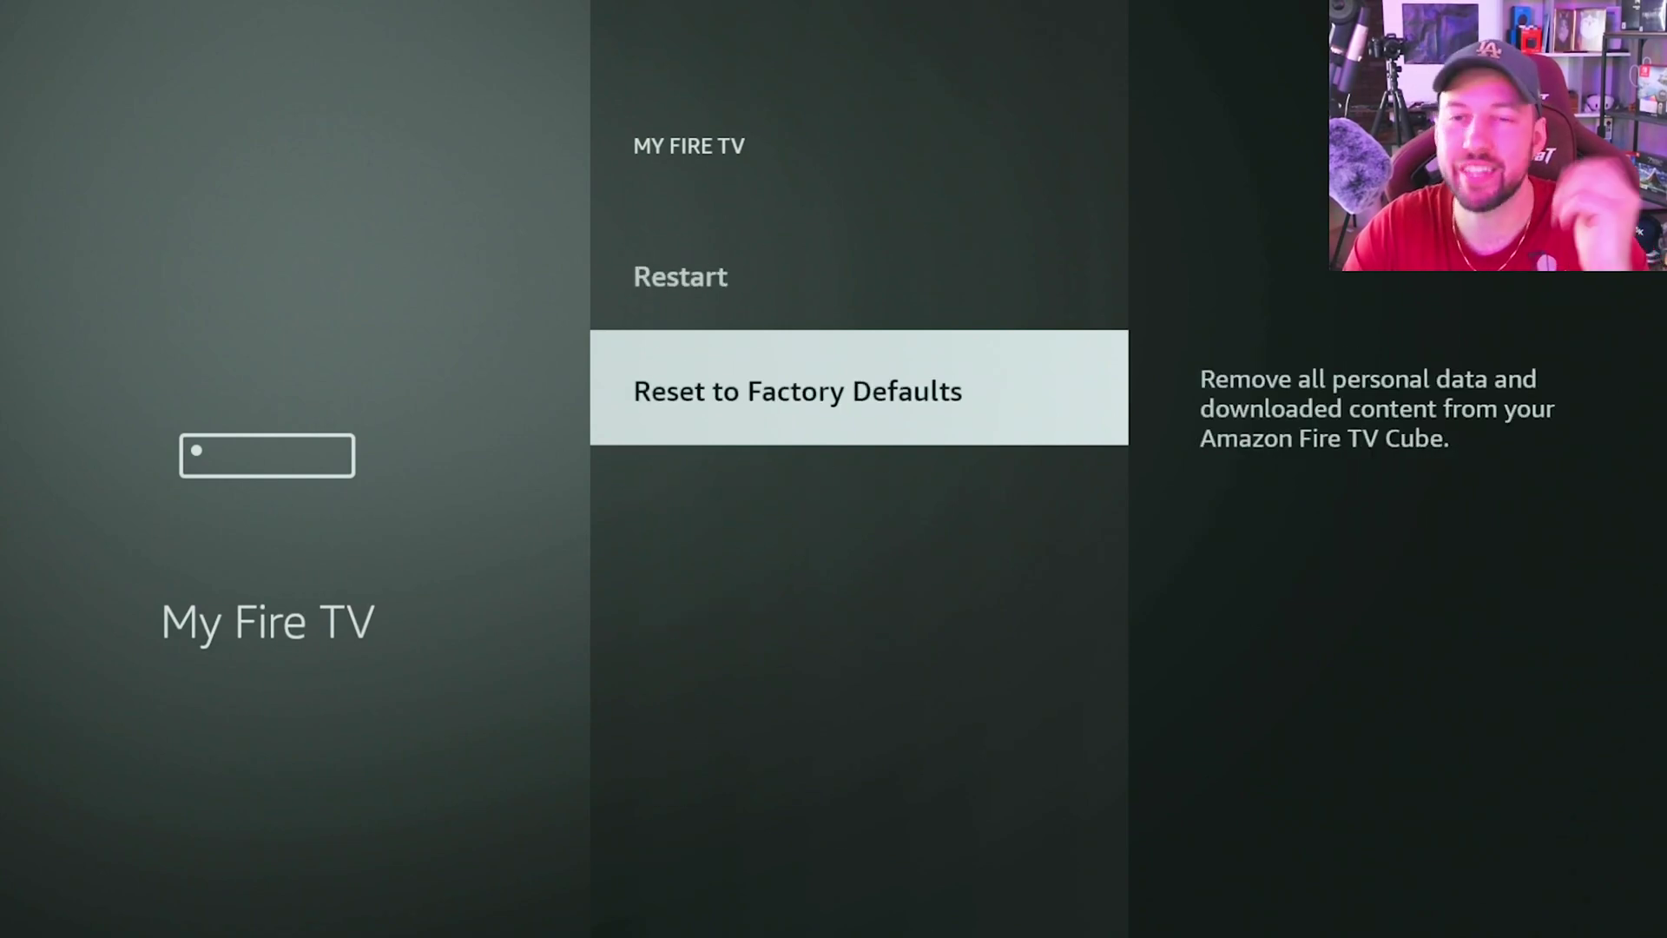